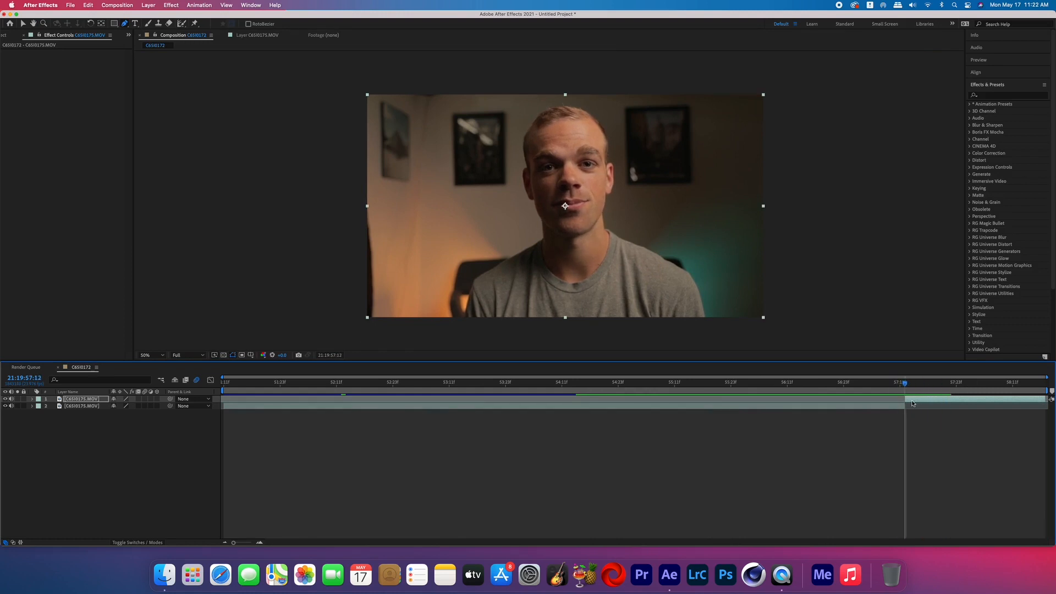
Duplicate the topmost clip layer that starts at the current frame and rename the duplicate EYE
key(super+d)
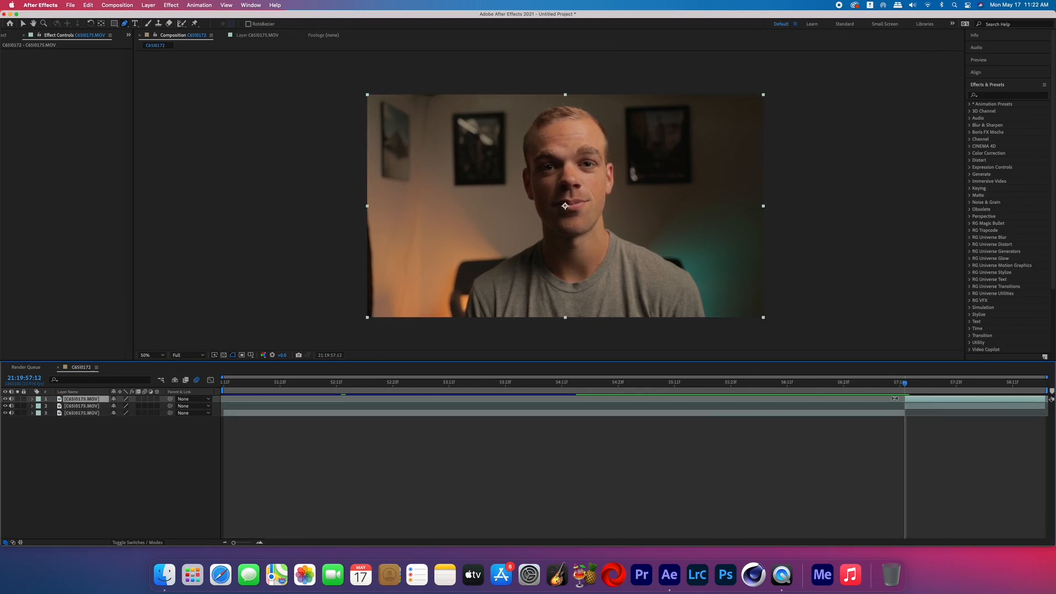
right_click(70, 400)
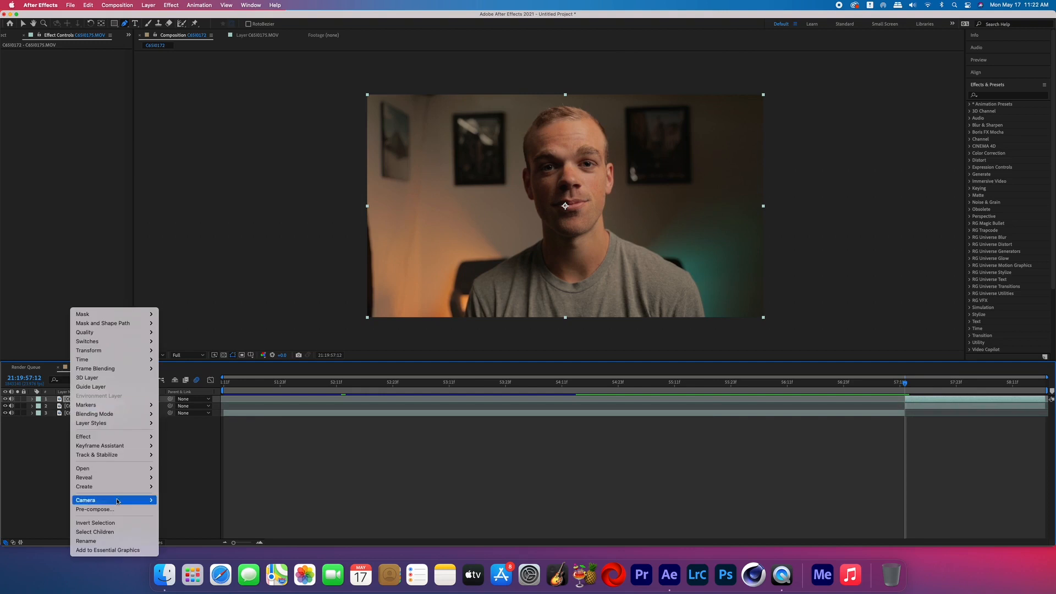
click(125, 541)
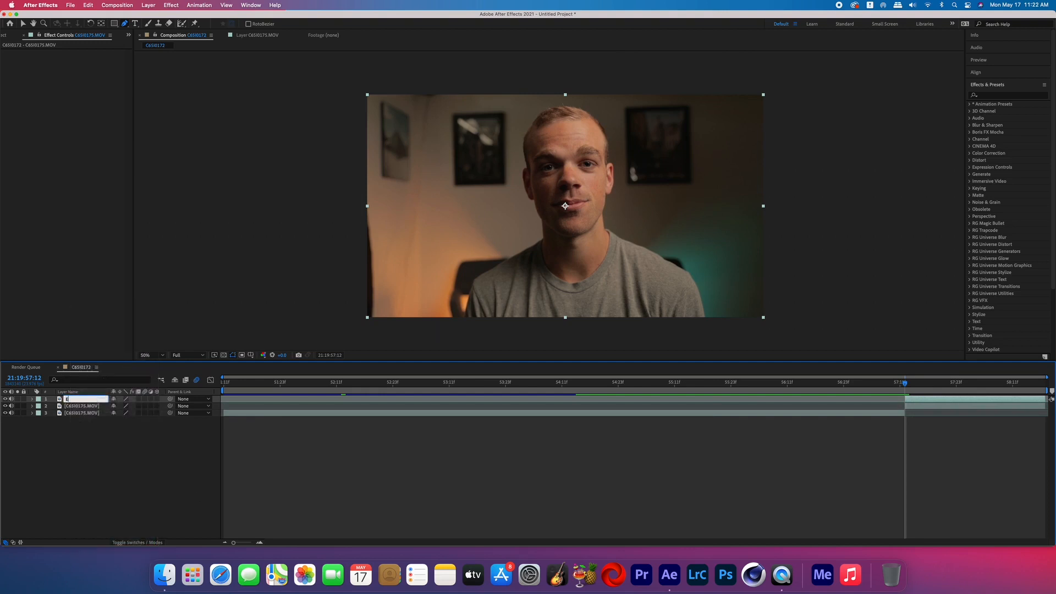
key(Return)
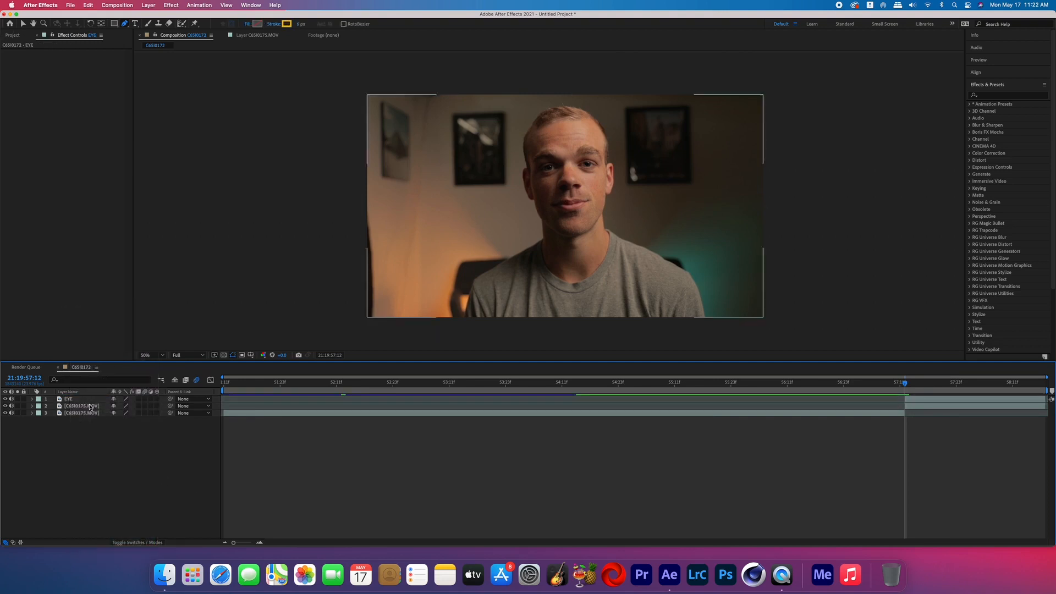
Rename the clip layer directly below EYE as Footage
right_click(89, 406)
click(124, 541)
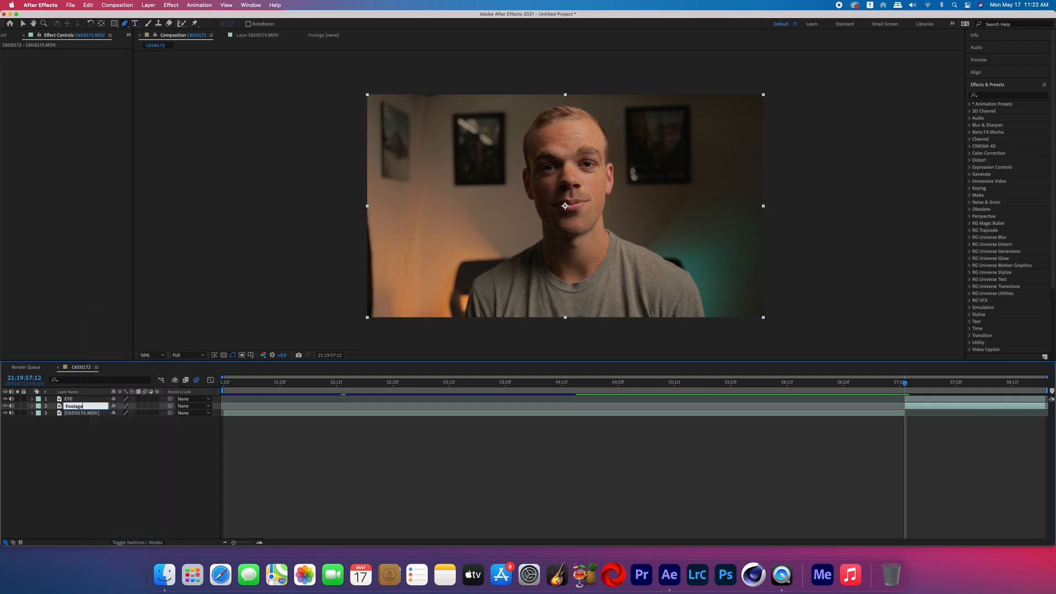
click(123, 482)
Turn the EYE layer into a freeze frame of its first frame, extended to the end of the Footage layer
drag(233, 543, 270, 542)
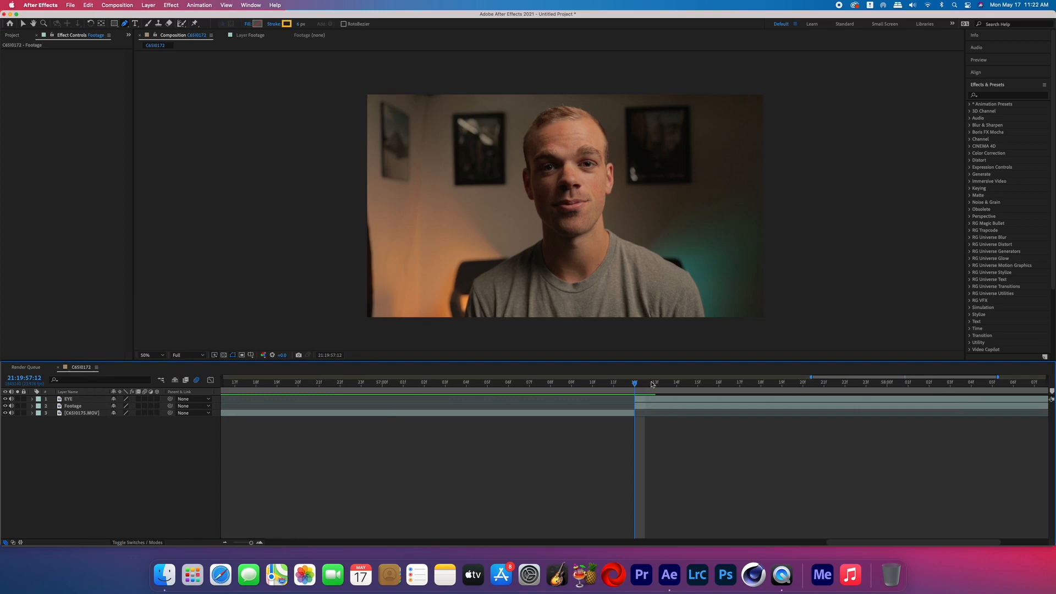
click(644, 399)
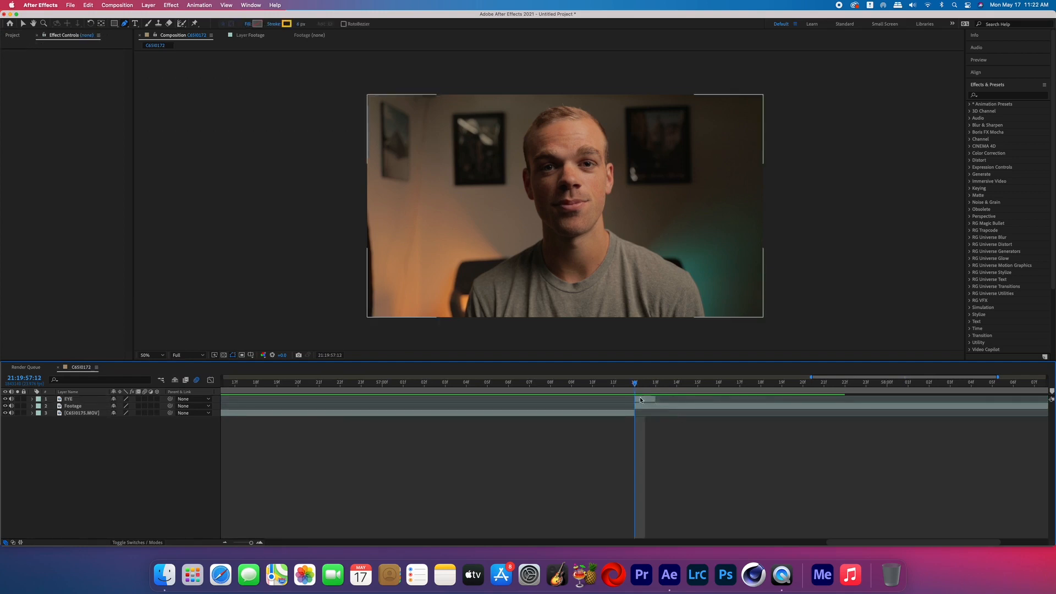
right_click(639, 400)
mouse_move(683, 368)
click(759, 386)
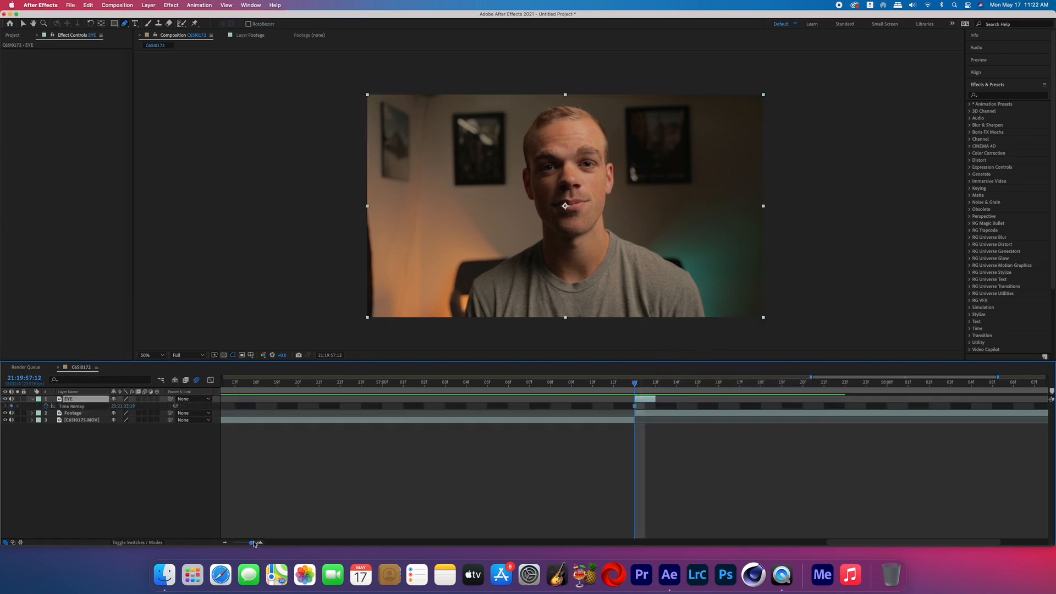
drag(252, 543, 233, 543)
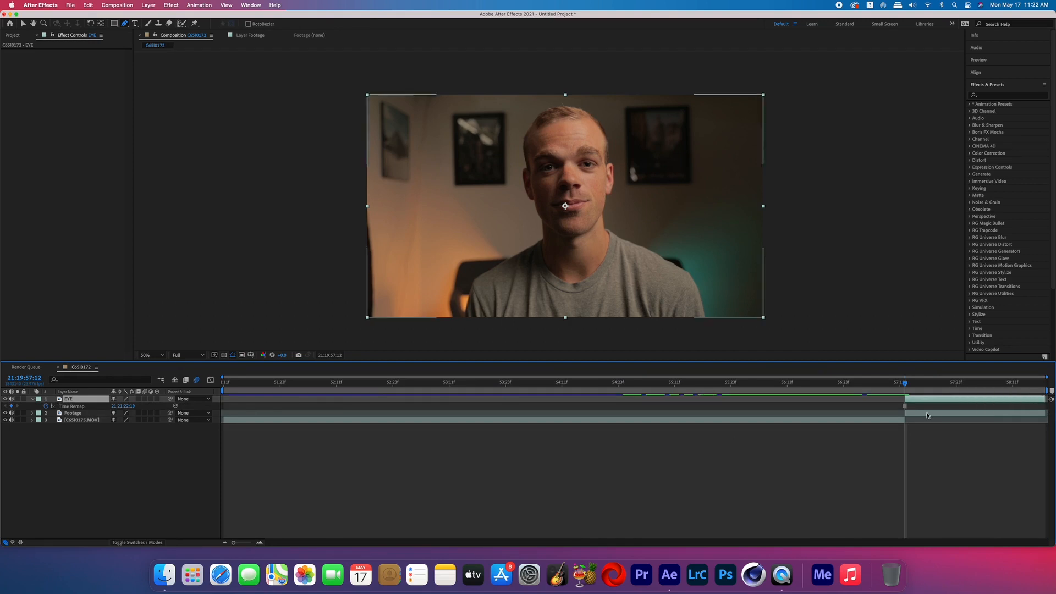
Hide the EYE layer and motion-track the position of the pupil beside the visible ear forward through the Footage layer
click(70, 414)
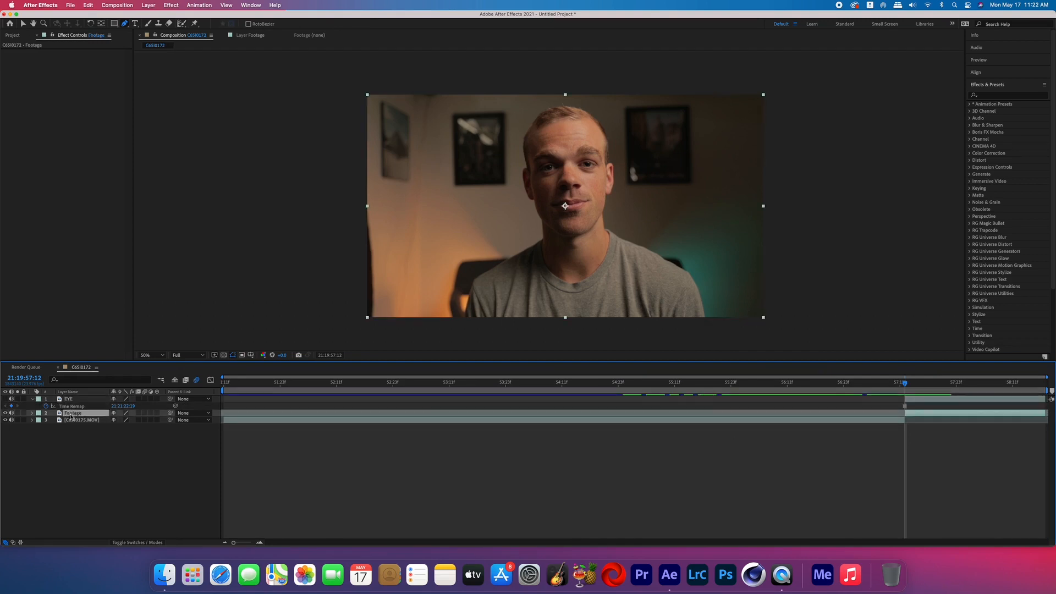
scroll(1000, 187, down, 4)
click(981, 291)
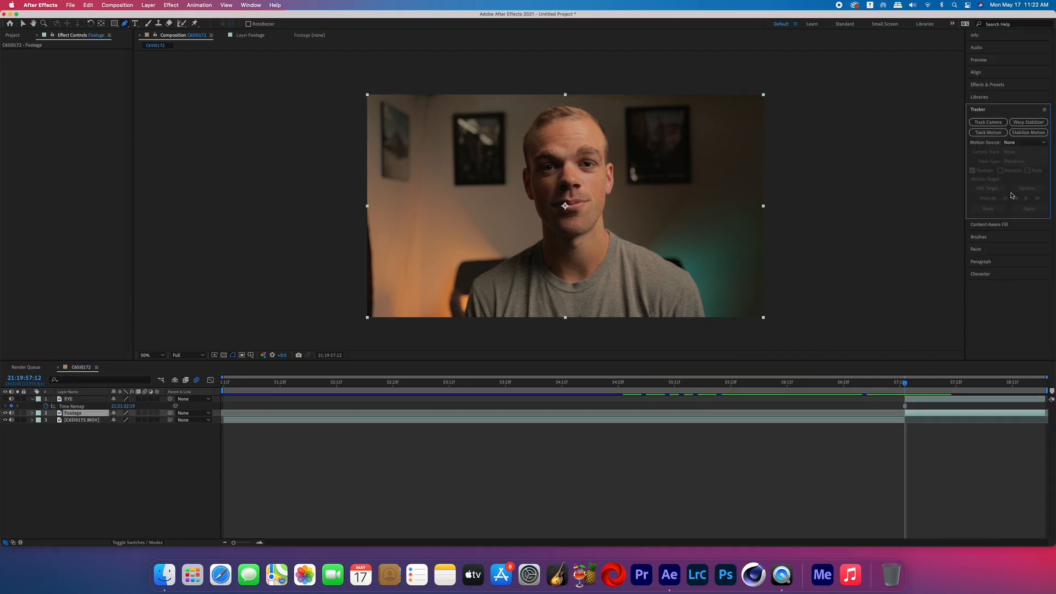
click(993, 132)
drag(547, 177, 722, 207)
drag(757, 244, 783, 259)
click(1026, 198)
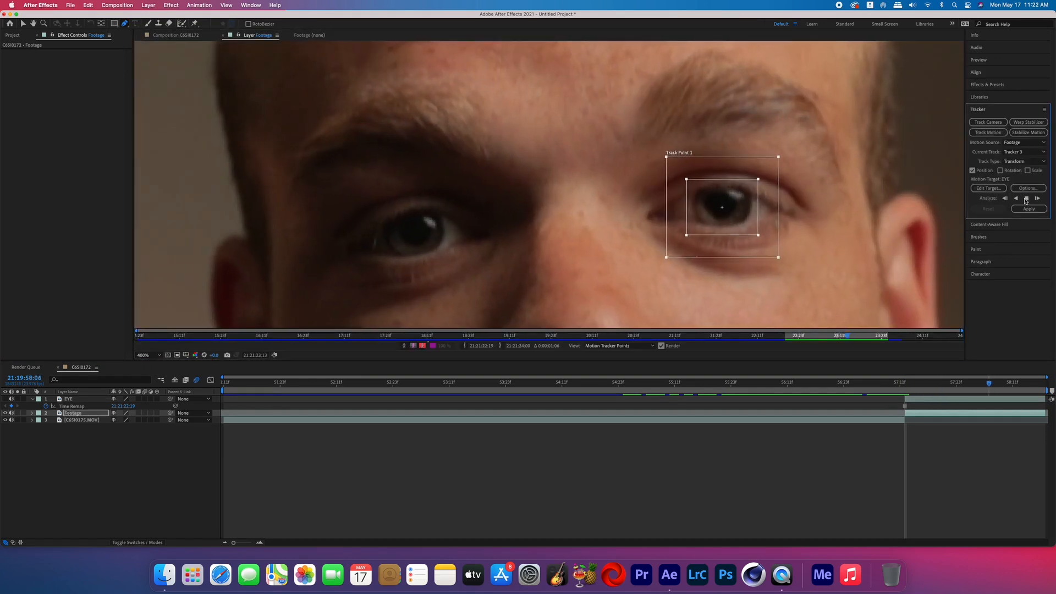
Create a new null object layer in the composition
click(148, 5)
mouse_move(157, 15)
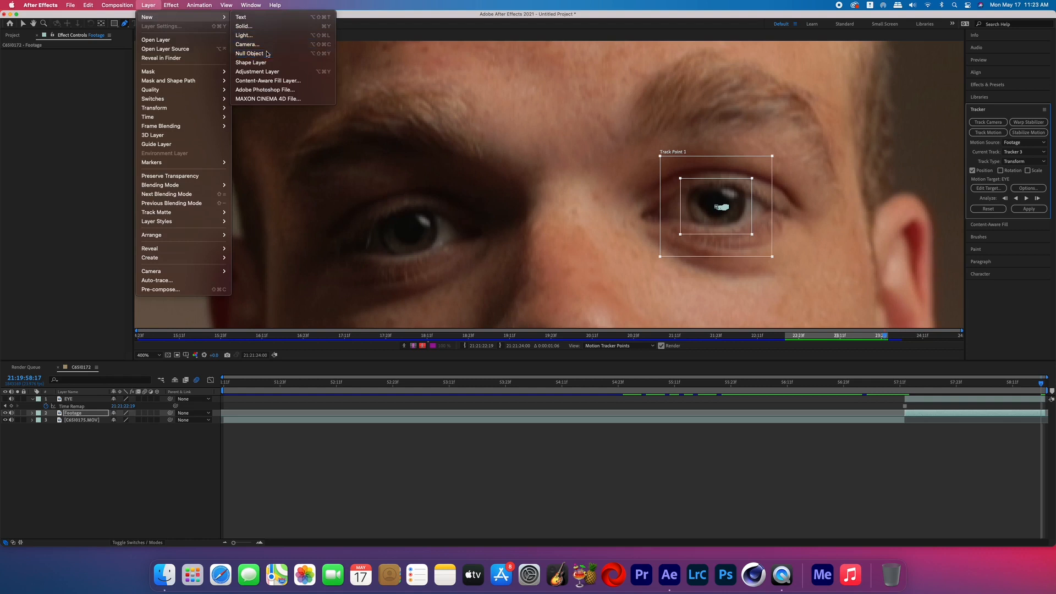
click(259, 53)
Apply the tracked motion to the new null in X and Y and rename the null Tracking
click(987, 188)
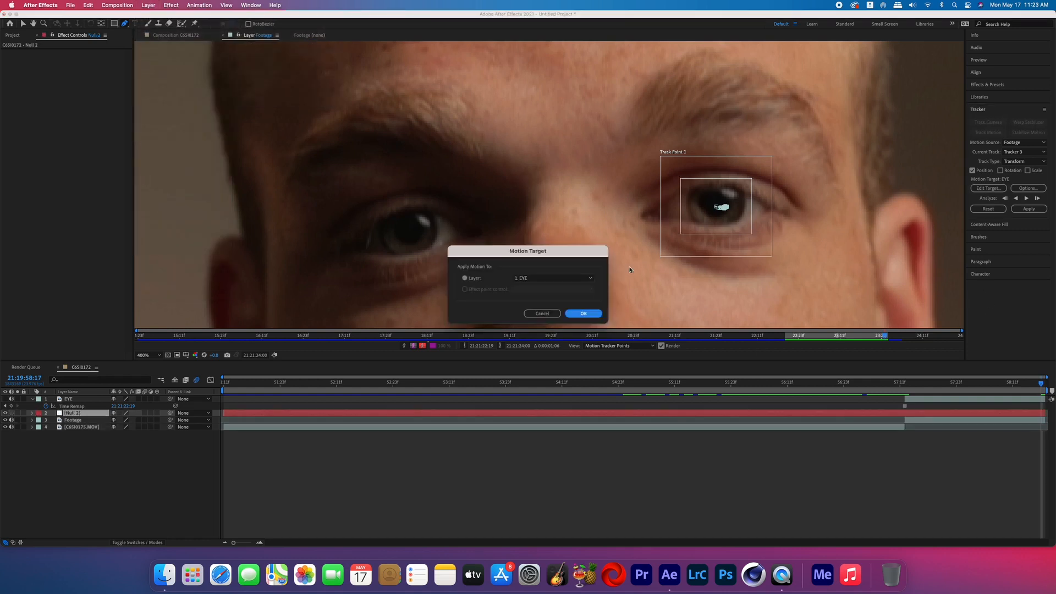
click(583, 279)
click(561, 296)
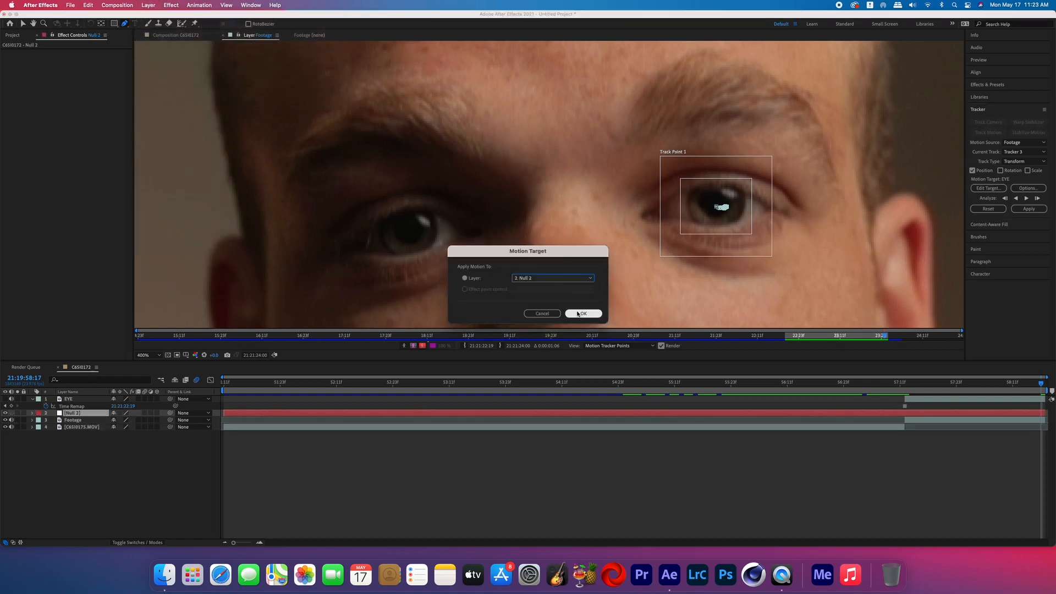
click(583, 313)
click(1029, 208)
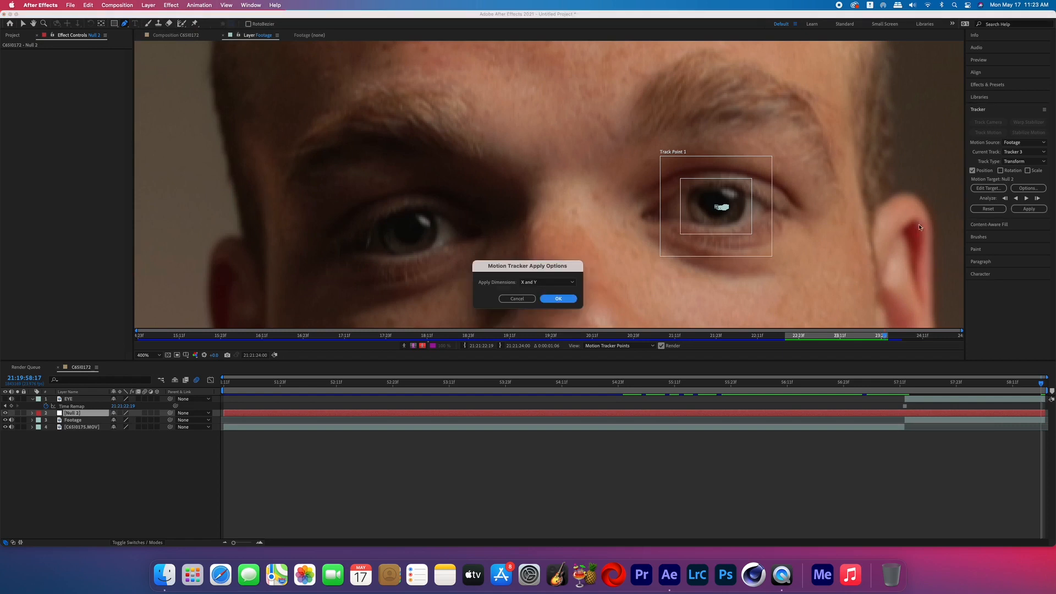
click(566, 301)
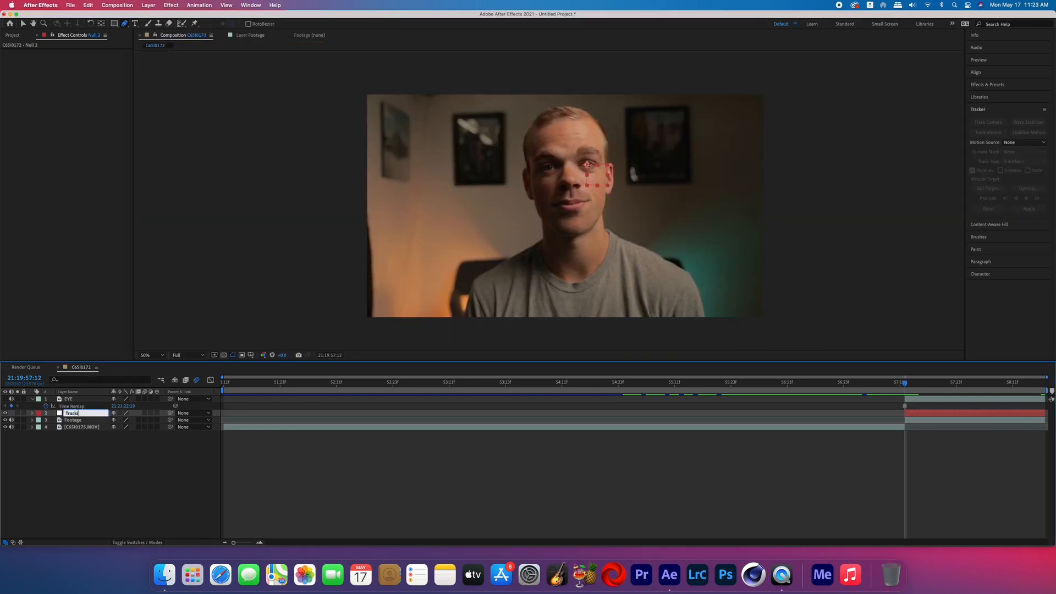
click(176, 478)
Draw a closed, curved mask around the iris of the tracked eye on the EYE layer
click(952, 399)
scroll(588, 162, up, 5)
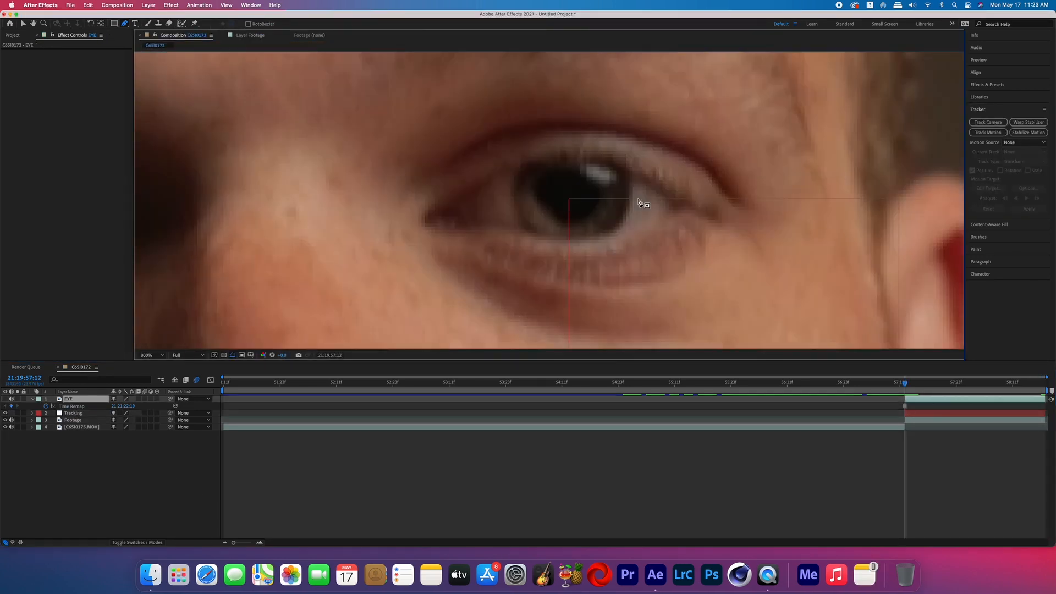
click(631, 178)
drag(610, 235, 585, 247)
drag(536, 235, 515, 224)
drag(519, 169, 532, 160)
drag(631, 178, 655, 209)
drag(654, 209, 632, 179)
click(537, 236)
Set the EYE mask's feather to 3 pixels and parent the EYE layer to the Tracking null
key(m)
key(m)
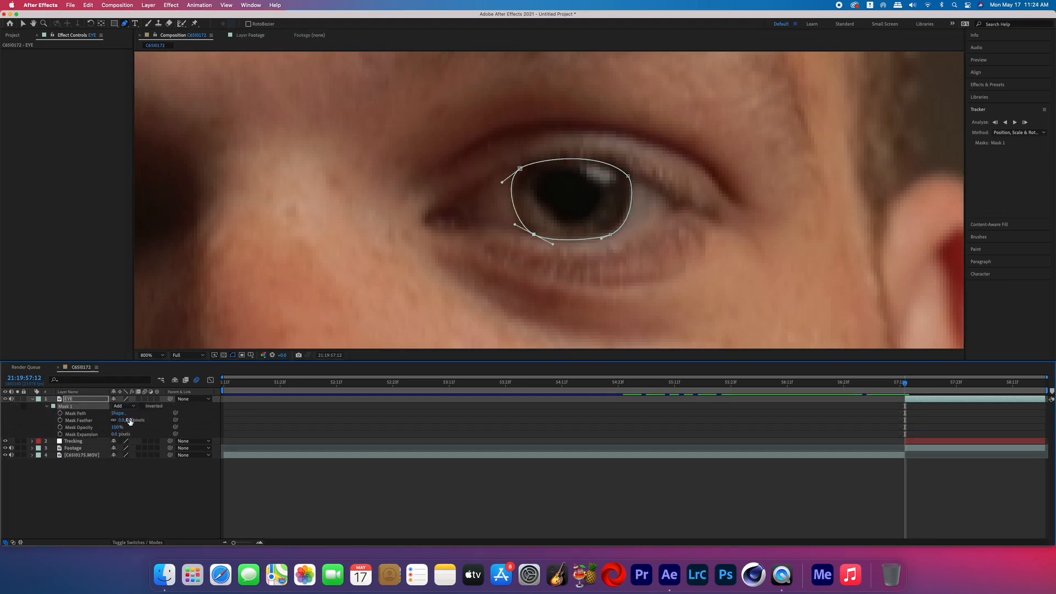
text(3)
key(Return)
click(197, 400)
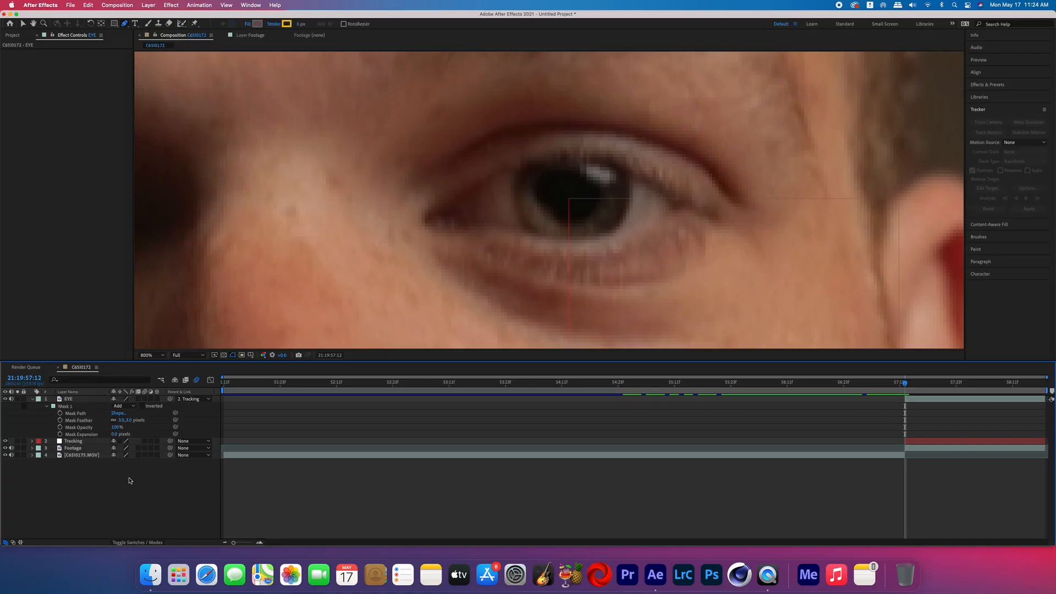
Create a 1920 x 1080 px solid with its color sampled from the footage
right_click(130, 480)
mouse_move(160, 460)
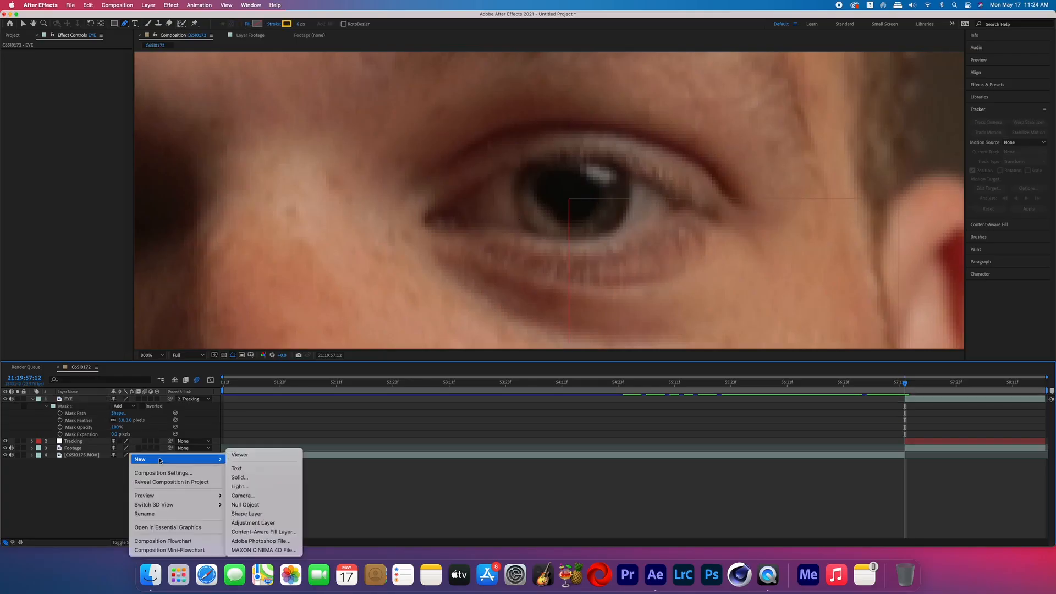
click(242, 477)
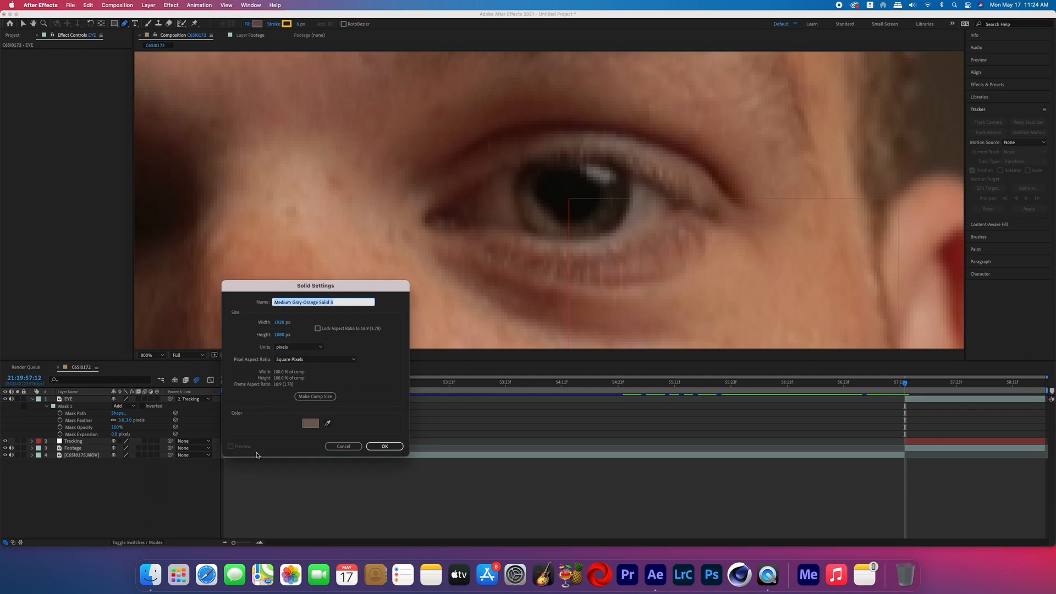
click(328, 424)
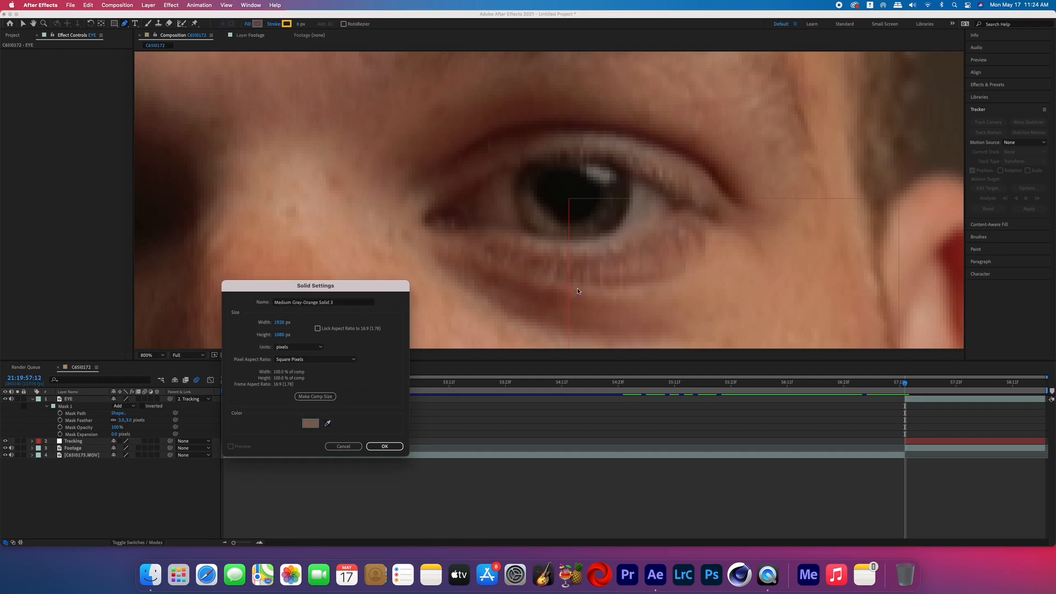
click(385, 446)
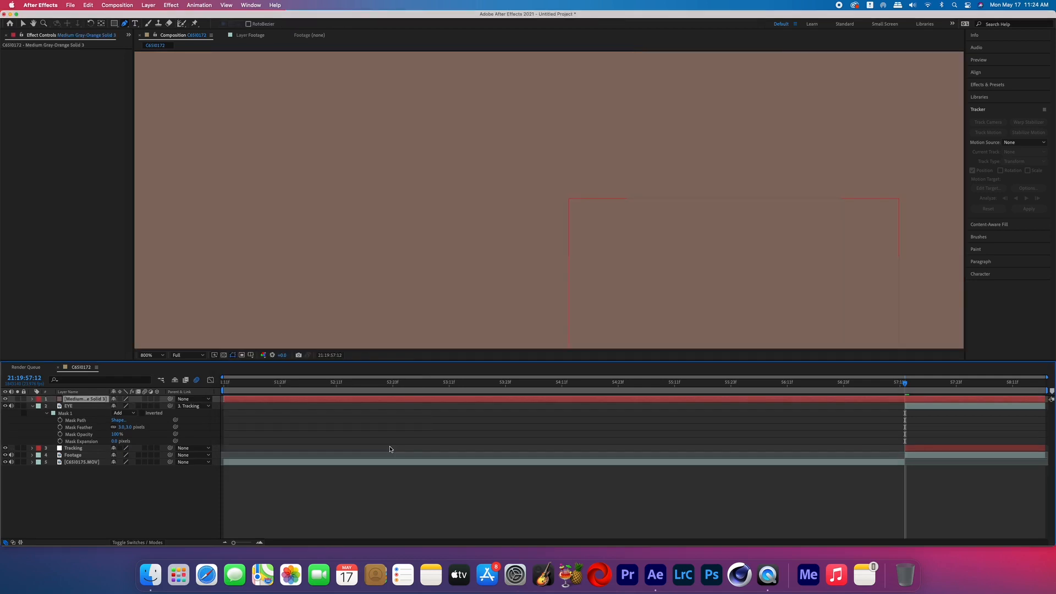
Lower the solid's opacity to 37% and draw a closed mask on it along the eyelid edges of the tracked eye
key(t)
drag(115, 406, 94, 400)
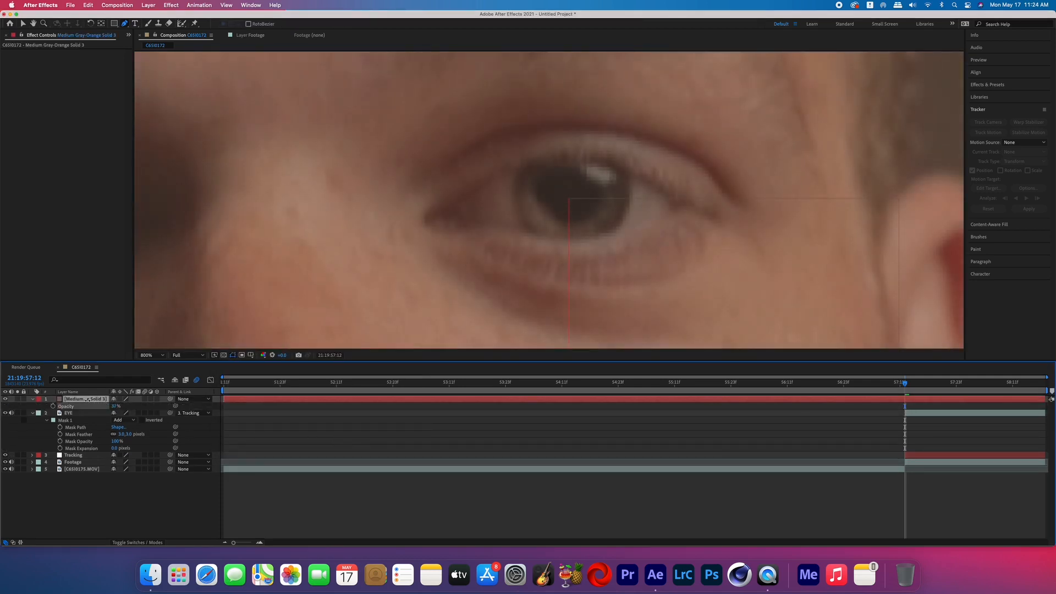
click(479, 191)
drag(482, 223, 493, 227)
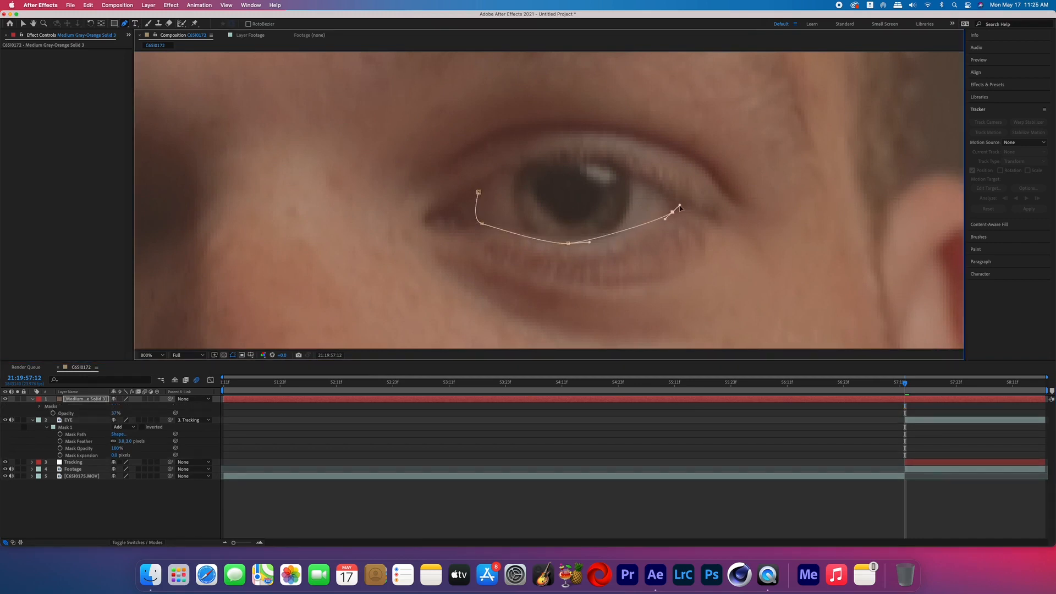
drag(679, 206, 681, 206)
drag(628, 171, 630, 171)
click(479, 192)
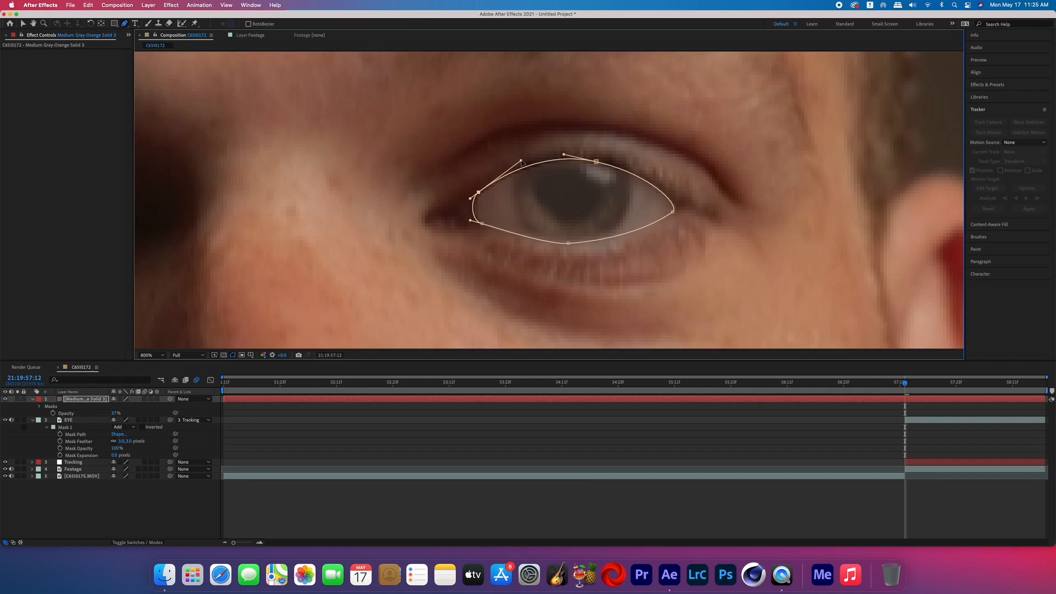
Adjust the solid's mask feather and set the solid's opacity to 100%
key(m)
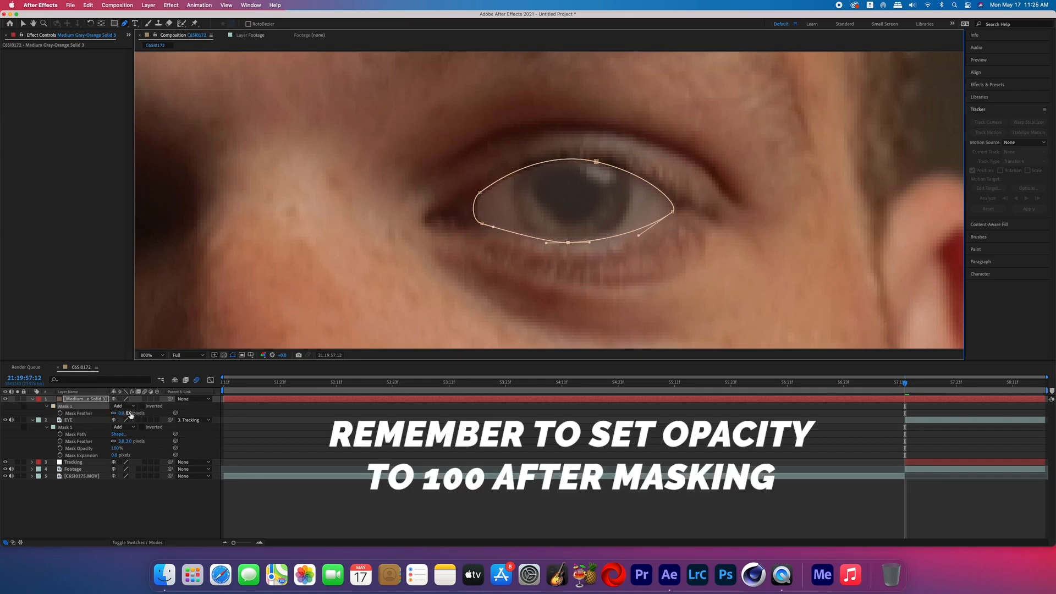
click(129, 413)
click(47, 406)
click(114, 434)
key(t)
click(116, 405)
text(100)
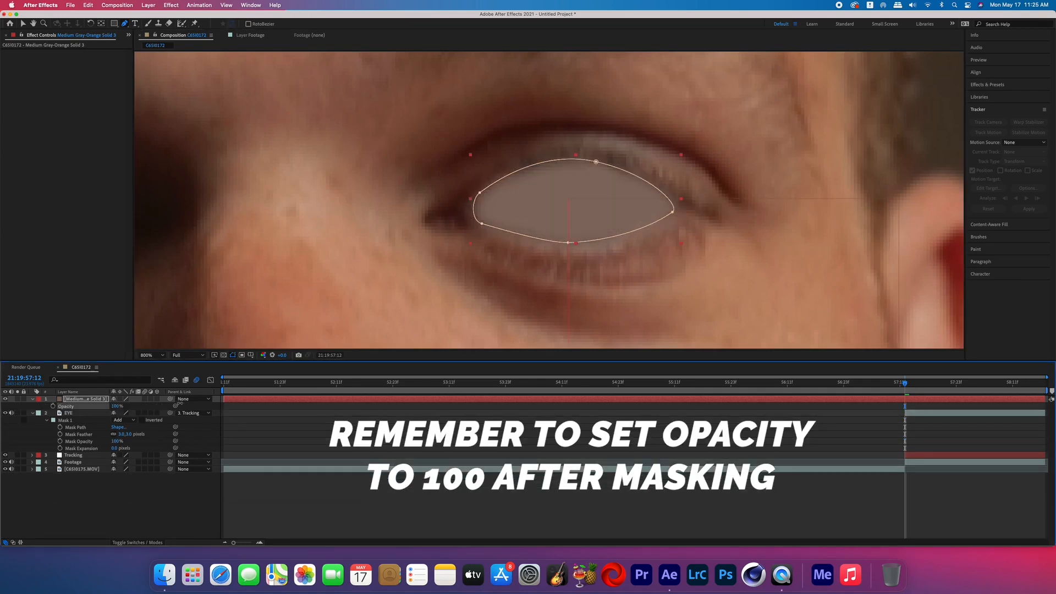
Trim the solid to start at the current frame and move the EYE layer above it
scroll(584, 238, down, 2)
click(76, 399)
scroll(572, 246, up, 2)
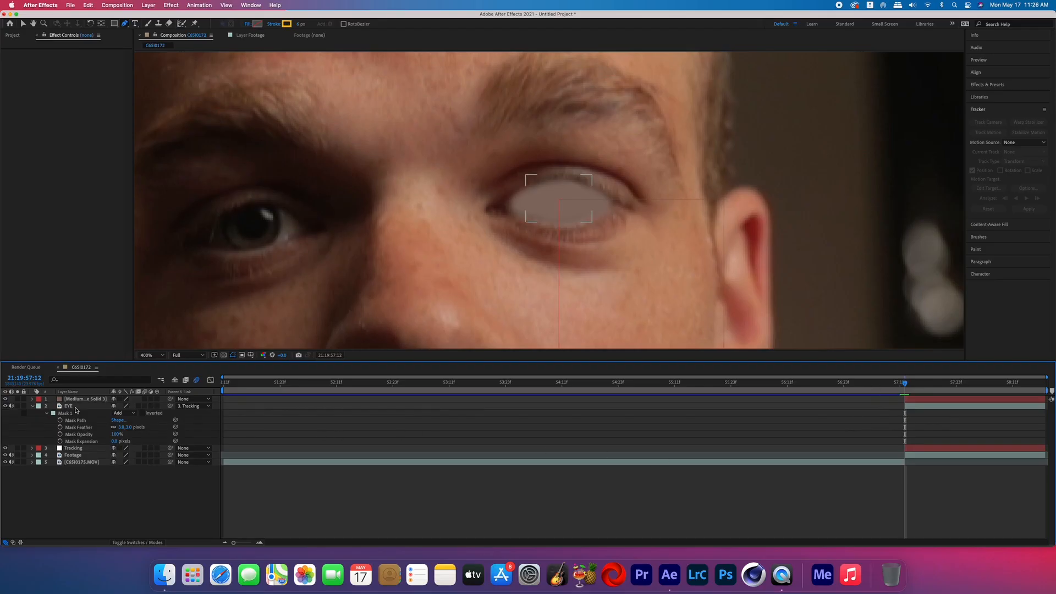
drag(76, 409, 78, 399)
key(shift+/)
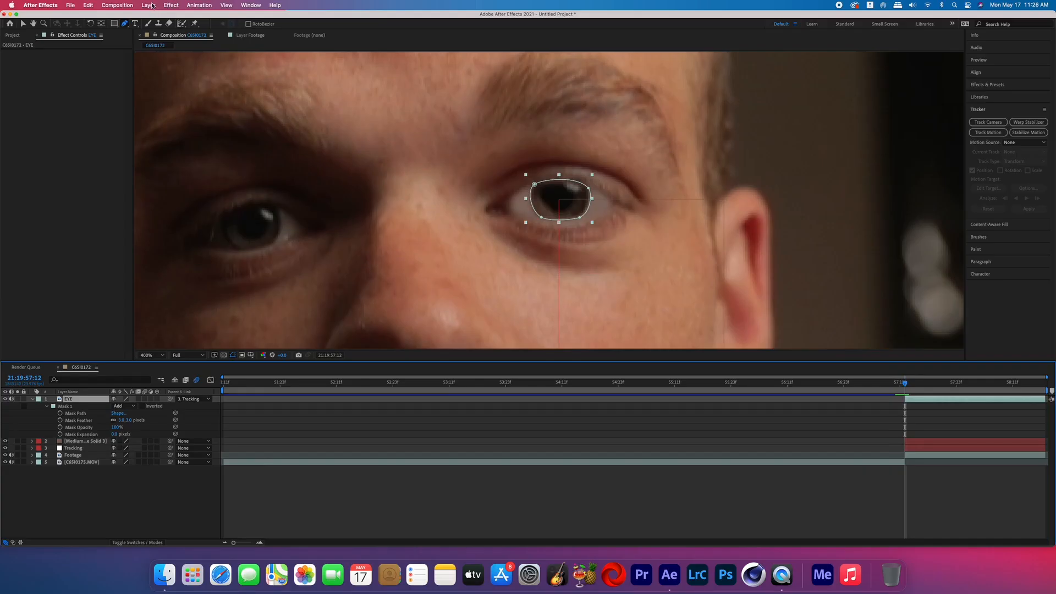
Add a new adjustment layer starting at the current frame and apply the Lumetri Color effect to it
click(152, 5)
mouse_move(181, 20)
click(286, 73)
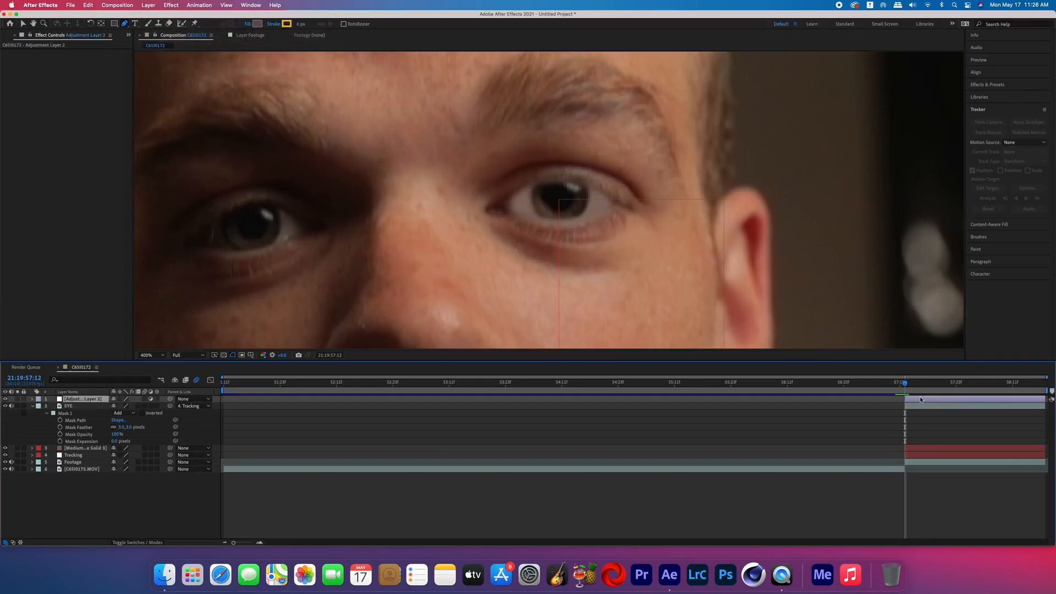
click(978, 85)
click(1000, 96)
text(lumetri)
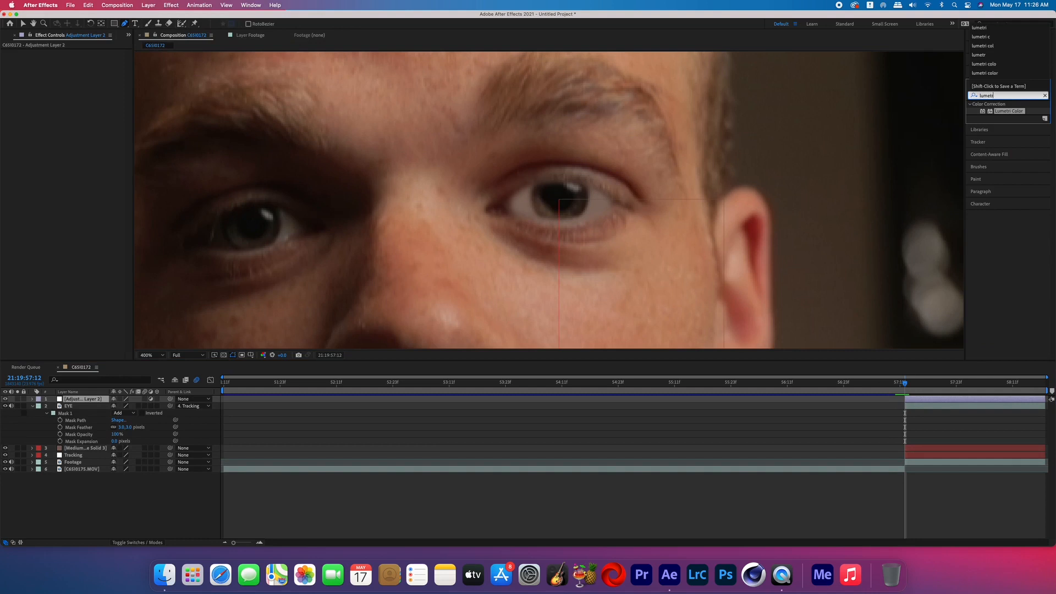
drag(1009, 113, 72, 443)
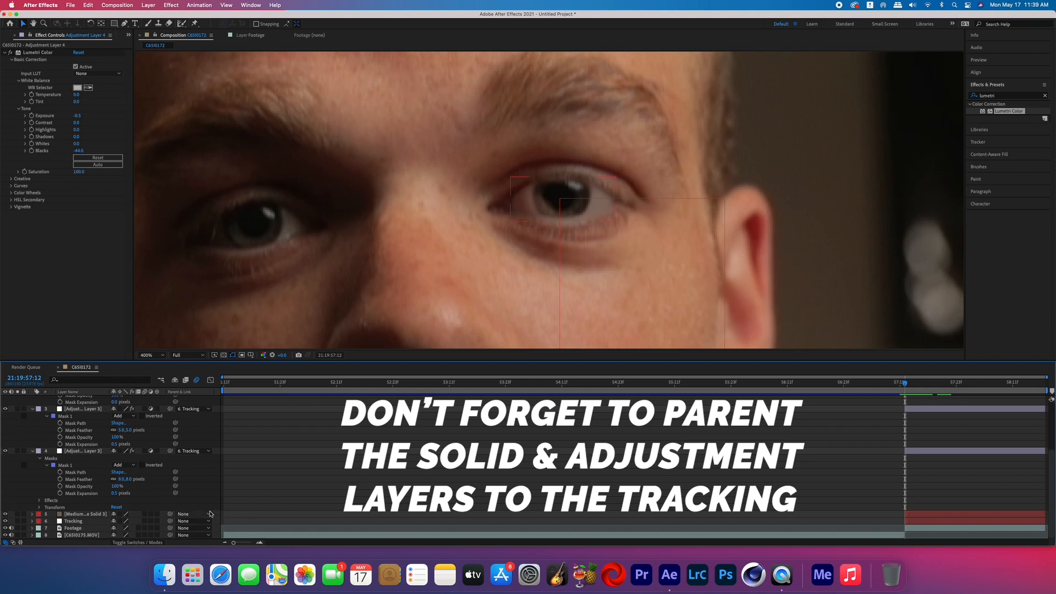
Parent the masked solid layer to the Tracking null
click(209, 514)
click(205, 532)
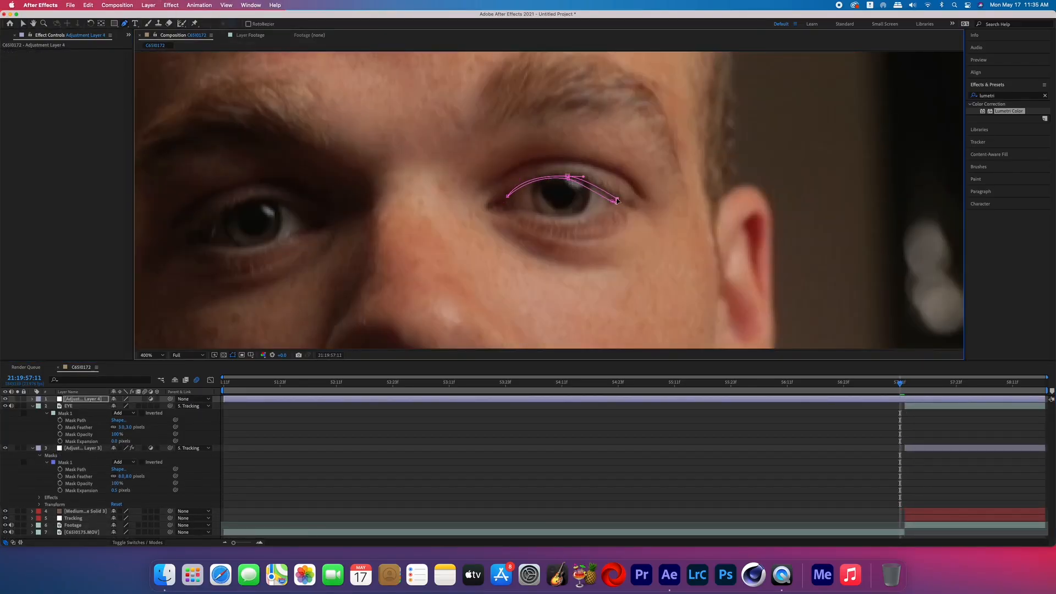
Draw a mask along the eye opening on the top adjustment layer and scrub through the shaded result
key(period)
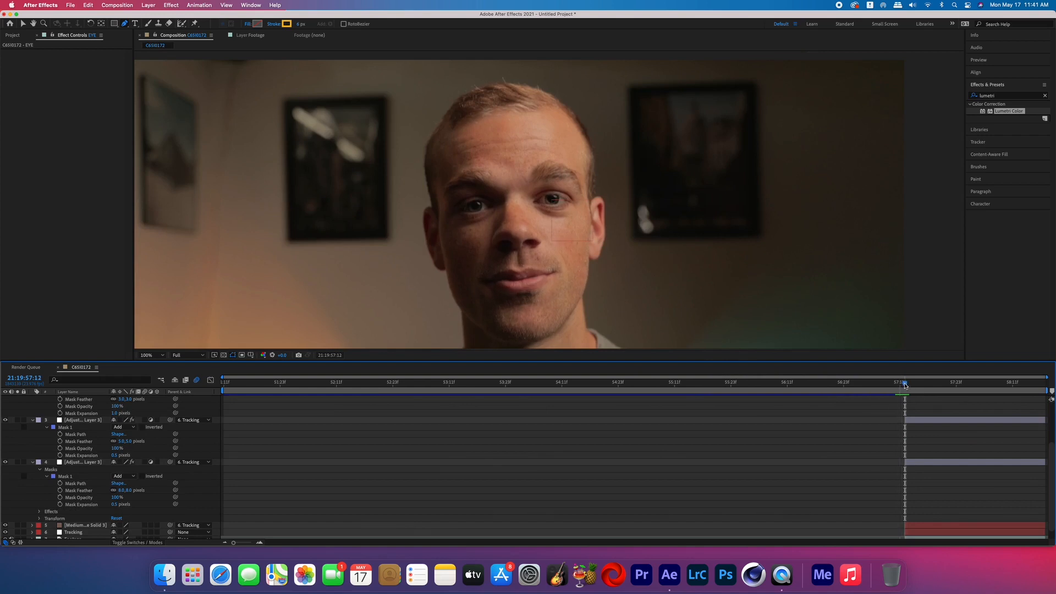
drag(908, 384, 929, 385)
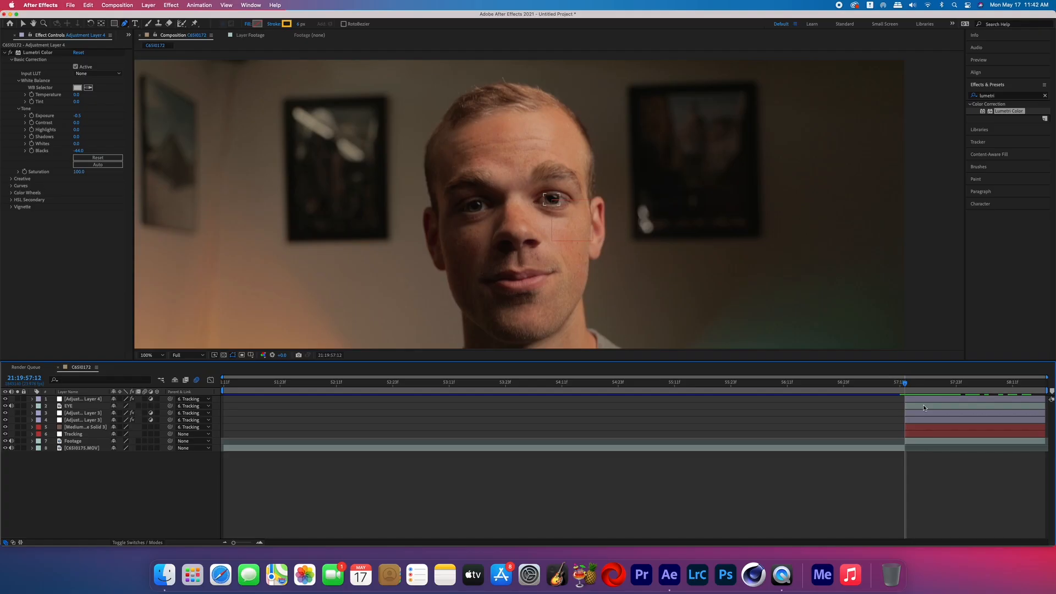
Duplicate the EYE layer, place the copy at the top of the stack and rename it EYE MASK
click(923, 405)
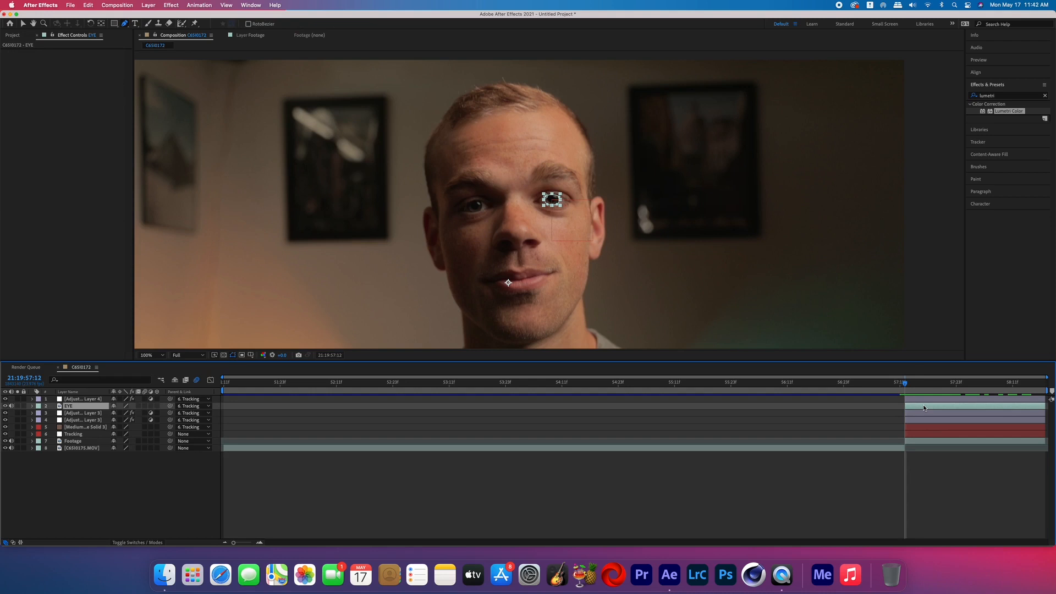
key(super+d)
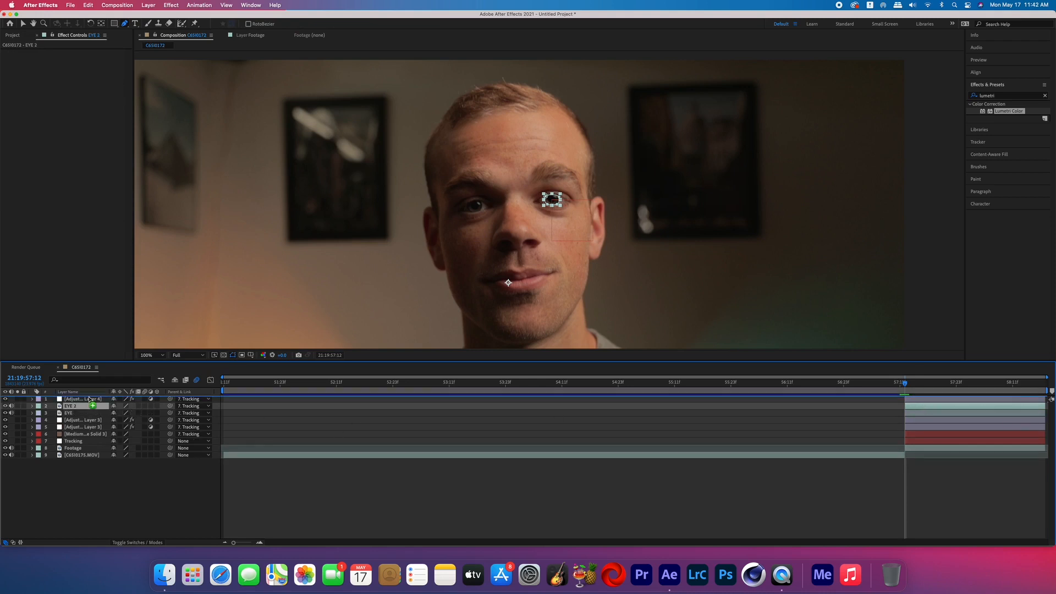
click(32, 398)
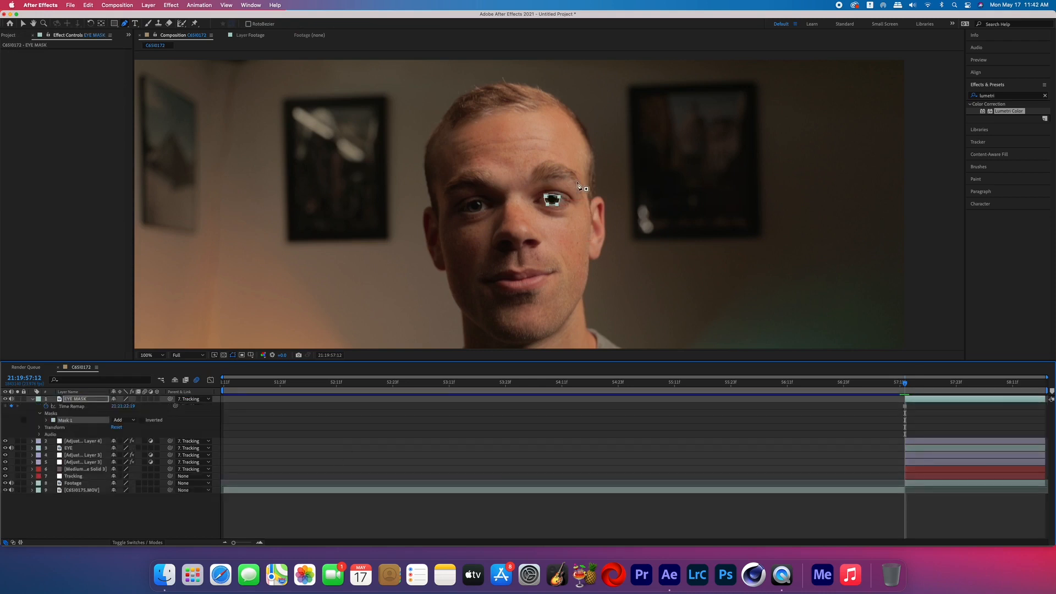
Draw a new mask around the eye opening on the EYE MASK layer and set its mode to Subtract
scroll(578, 187, up, 4)
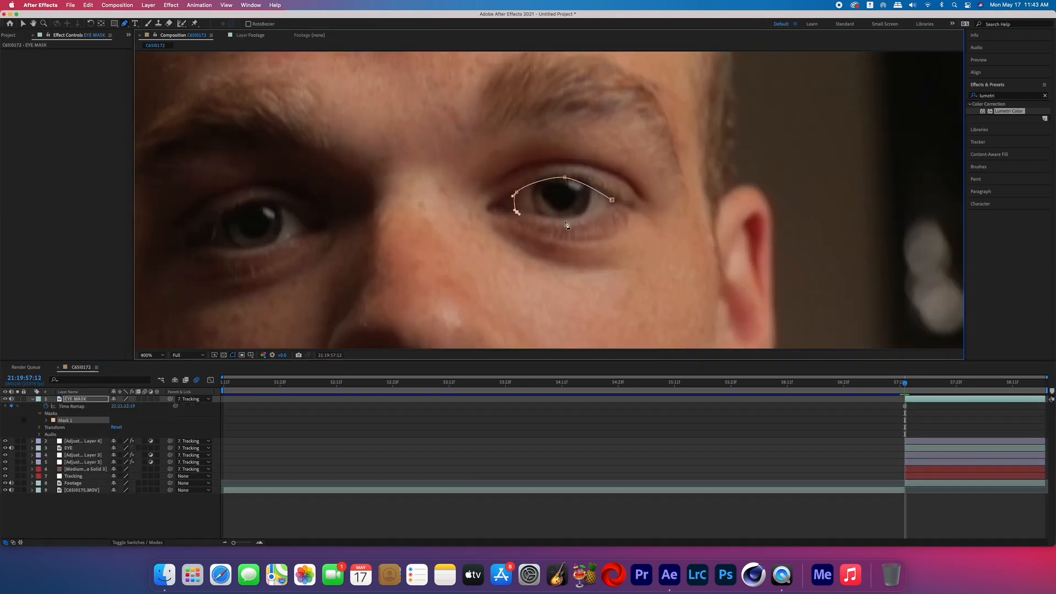
click(132, 420)
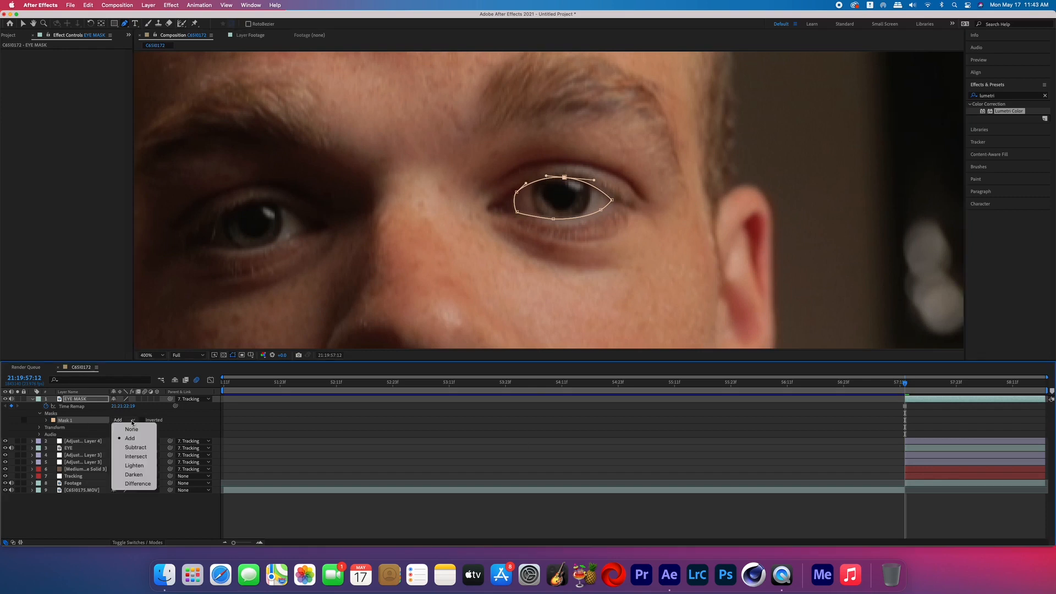
click(135, 449)
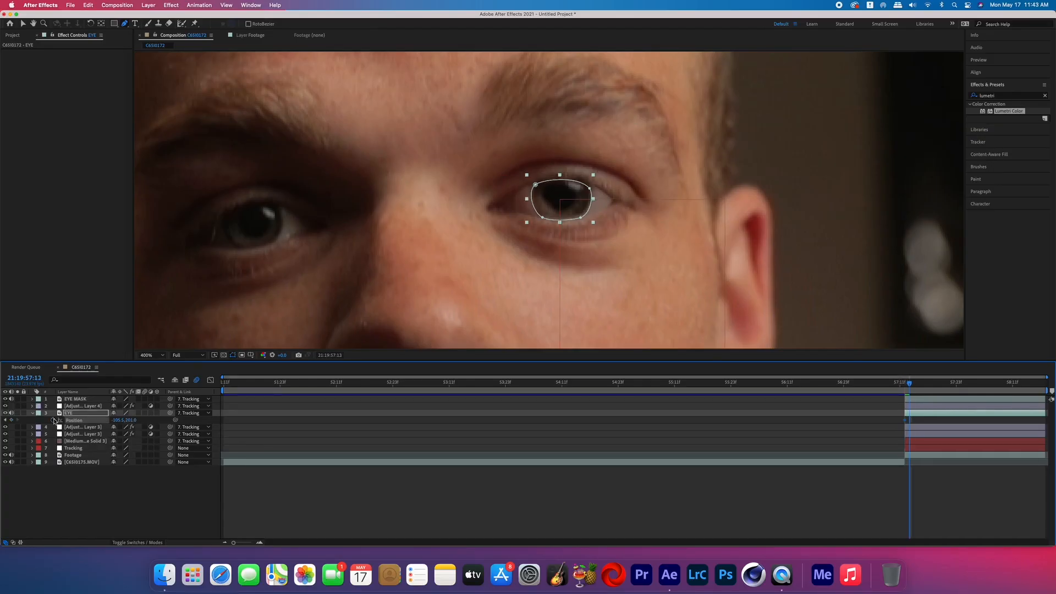
Keyframe the EYE layer's position at successive points in time to move the iris around, and preview the animation
key(super+Right)
key(super+Right)
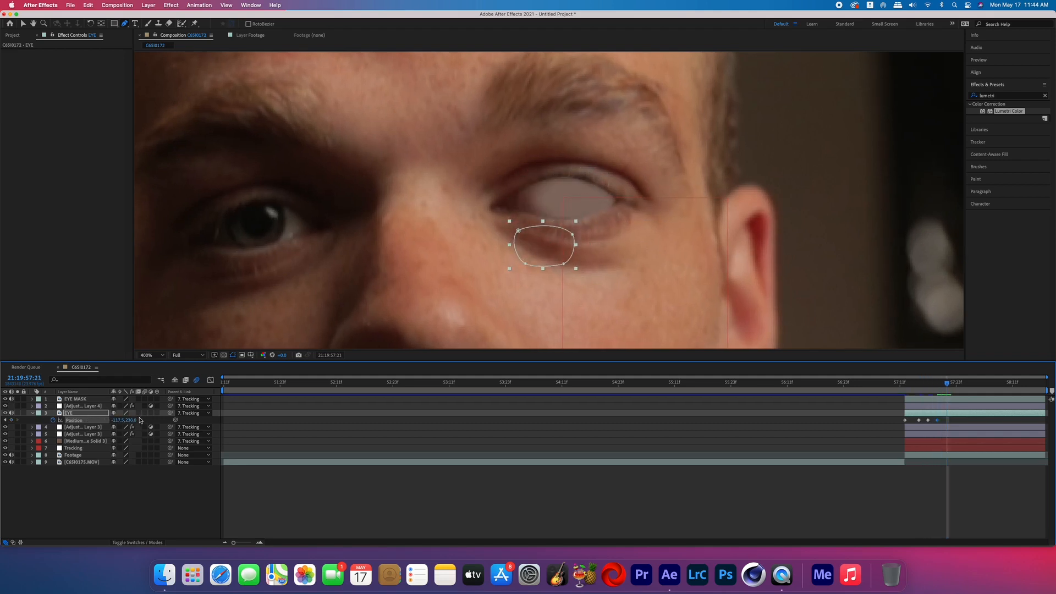
key(super+Right)
key(super+Right)
drag(133, 420, 145, 421)
drag(118, 421, 139, 420)
key(super+Right)
key(super+Right)
click(677, 491)
key(space)
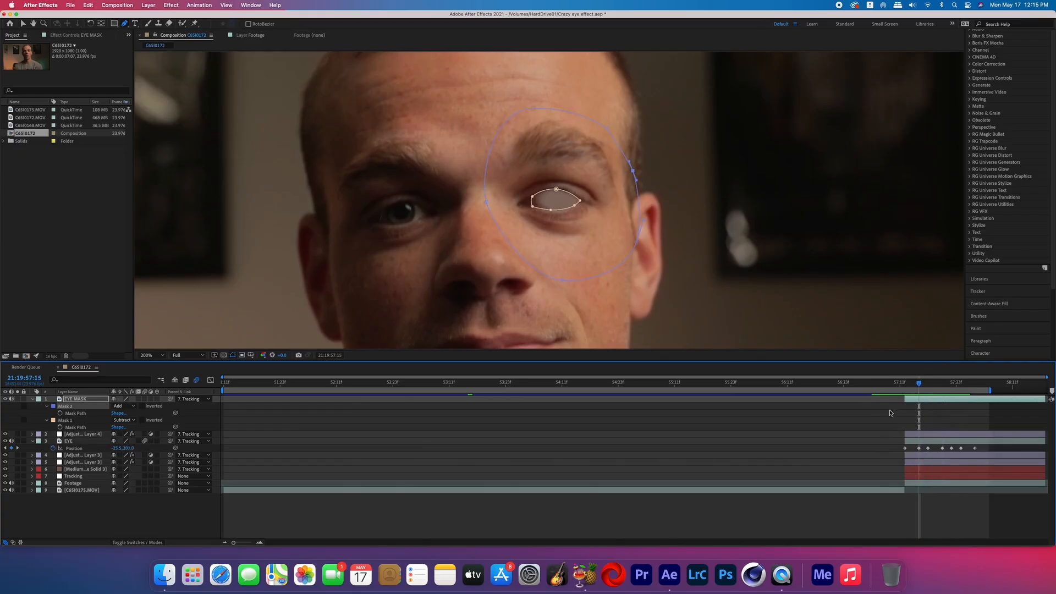
At 21:19:58:03, shift the EYE layer's position keyframe horizontally toward the eye opening
click(907, 382)
drag(908, 383, 974, 380)
click(101, 442)
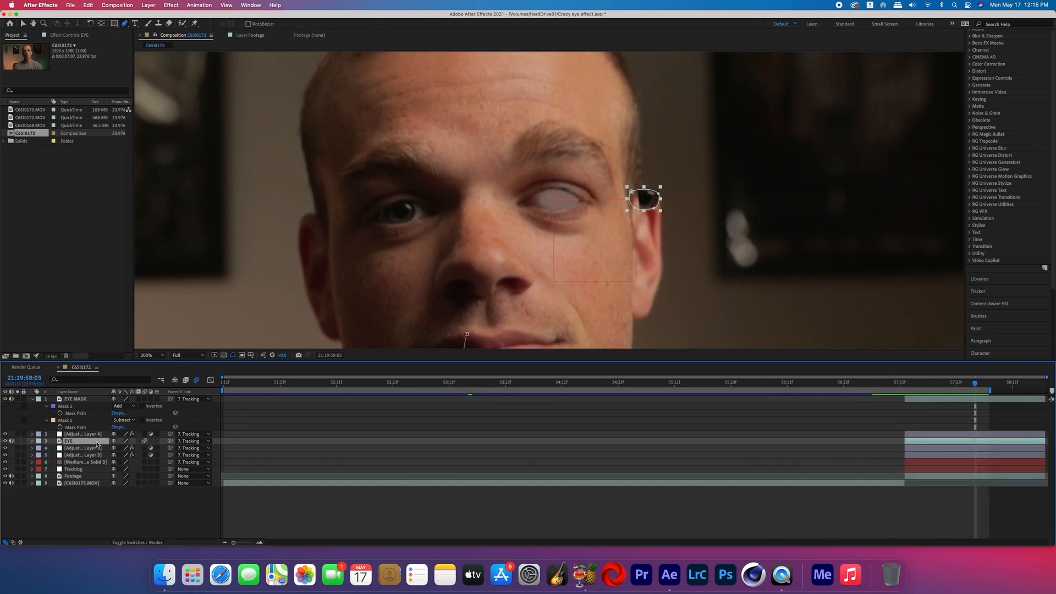
key(p)
drag(116, 448, 106, 448)
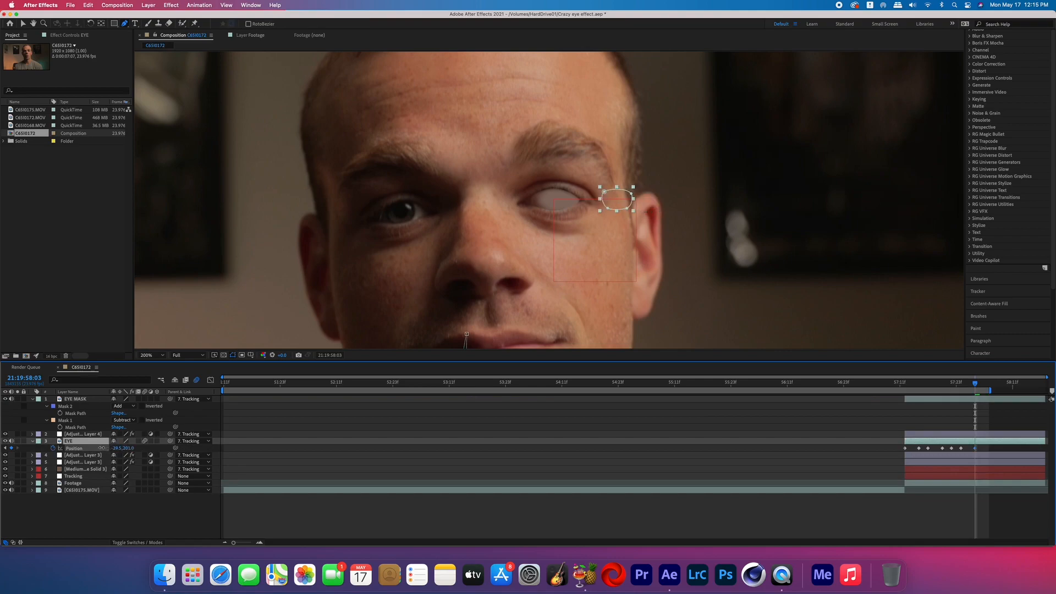